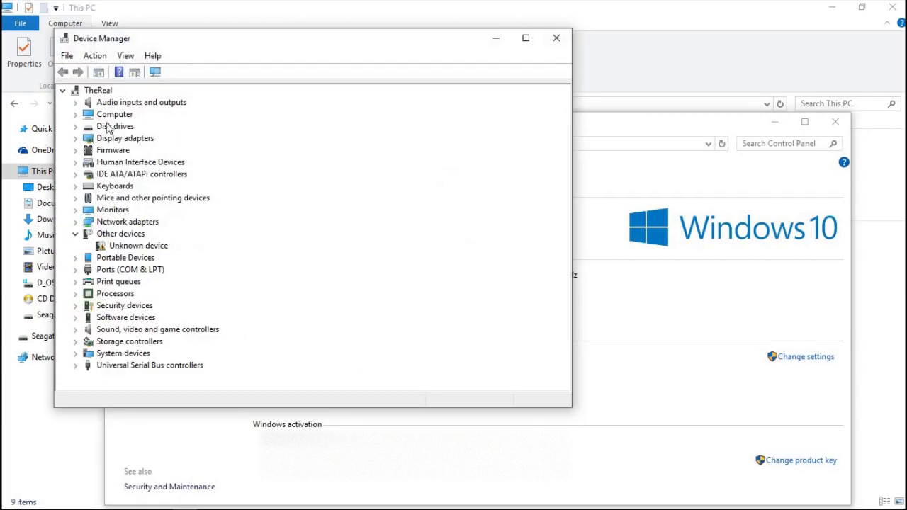
Step: Examine the Display adapters and Processors categories in Device Manager for the active graphics driver and CPU model, then minimize the window
left_click(84, 141)
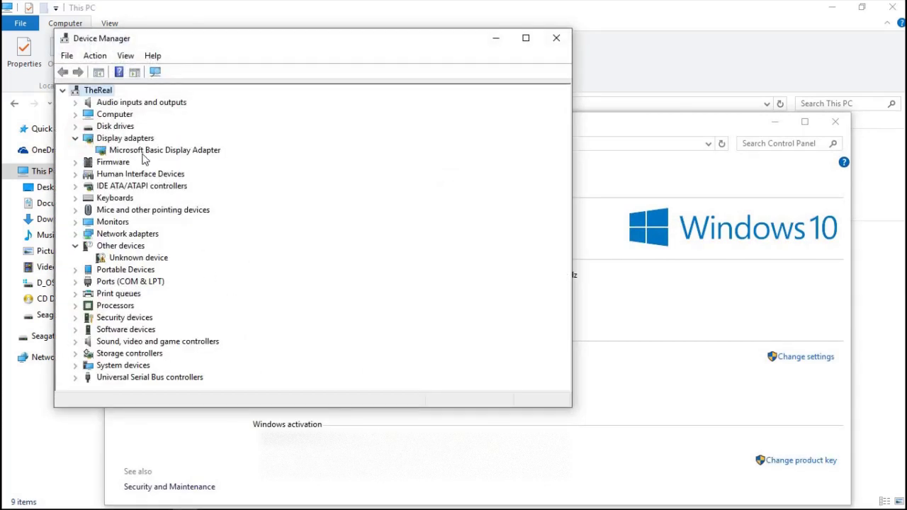
left_click(217, 151)
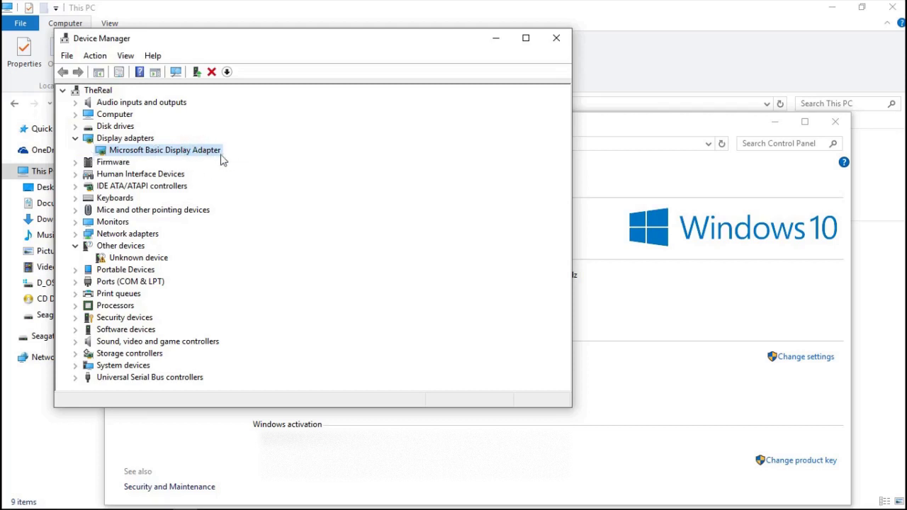
left_click(75, 307)
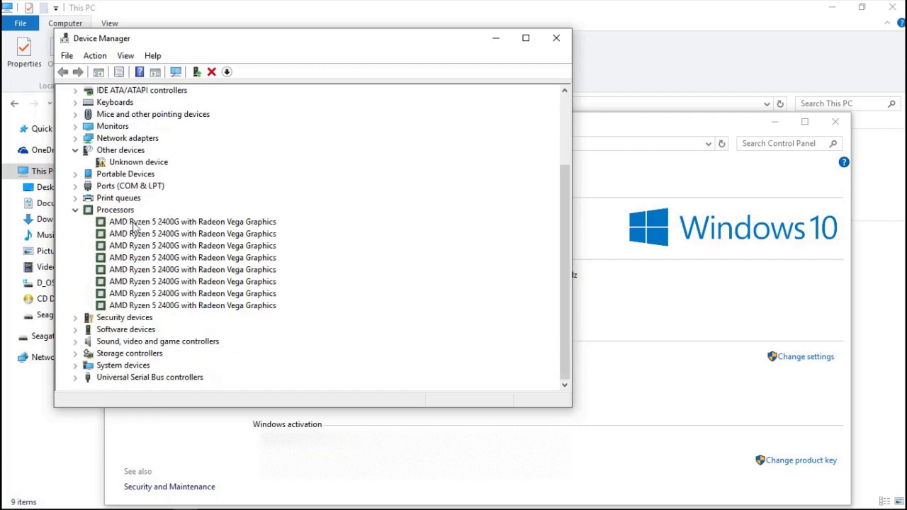
left_click(226, 222)
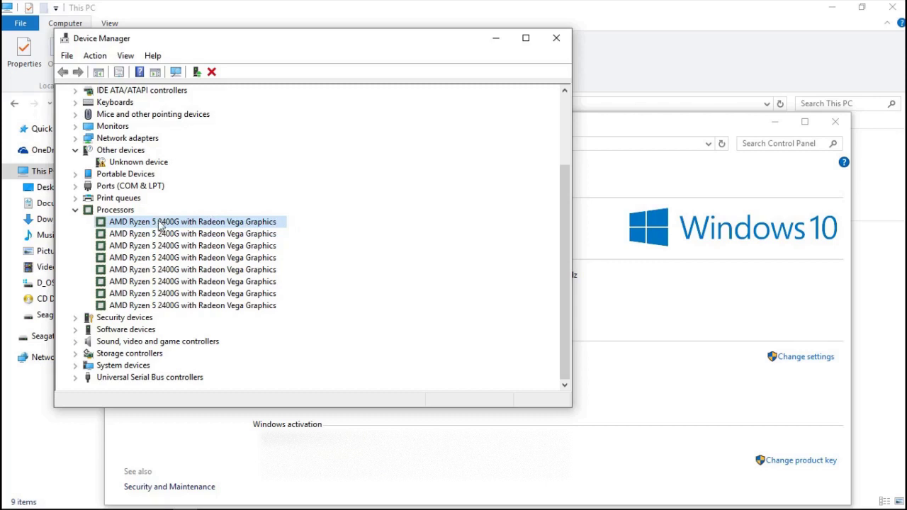
scroll(363, 245, "up", 3)
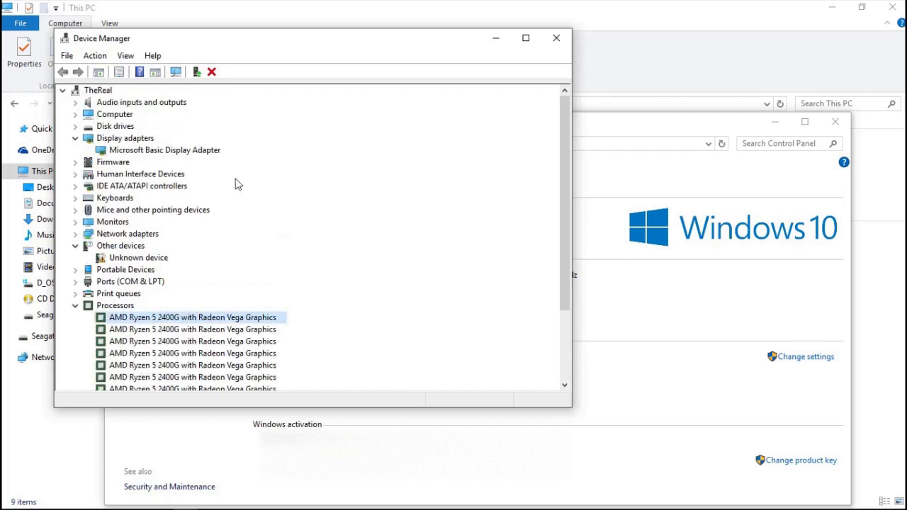
left_click(138, 151)
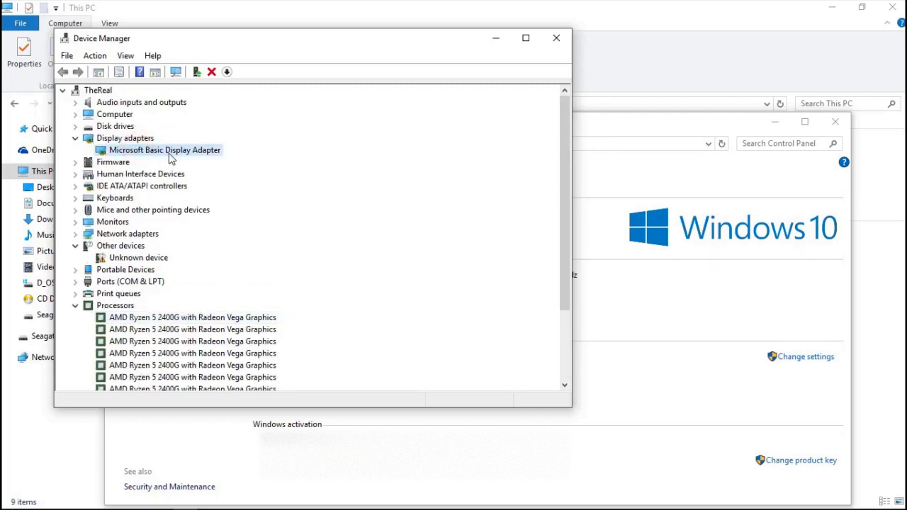
scroll(435, 263, "down", 3)
scroll(437, 262, "up", 3)
scroll(430, 176, "down", 3)
left_click(494, 39)
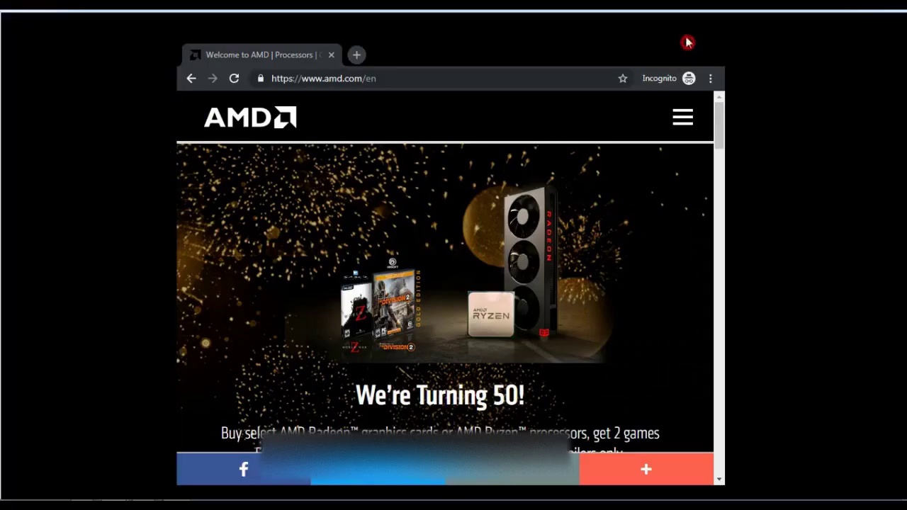
Step: In the browser, find AMD's Drivers & Support page for the Ryzen 5 PRO 2400G among PRO desktop processors with Radeon Vega Graphics
left_click(686, 39)
left_click(482, 103)
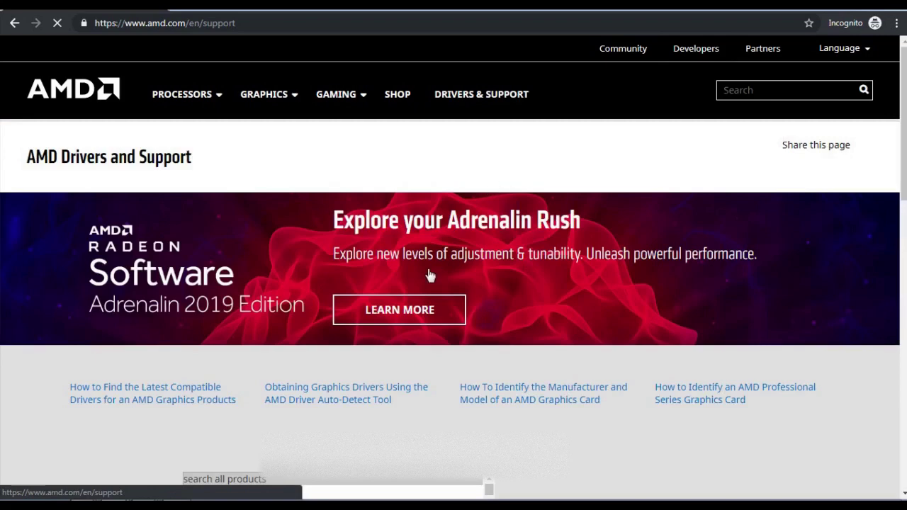
scroll(326, 235, "down", 4)
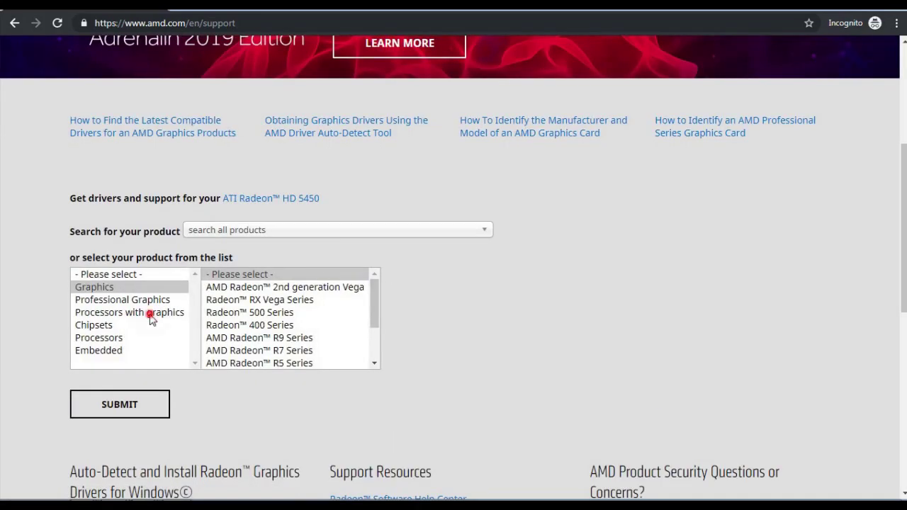
left_click(149, 312)
left_click(264, 301)
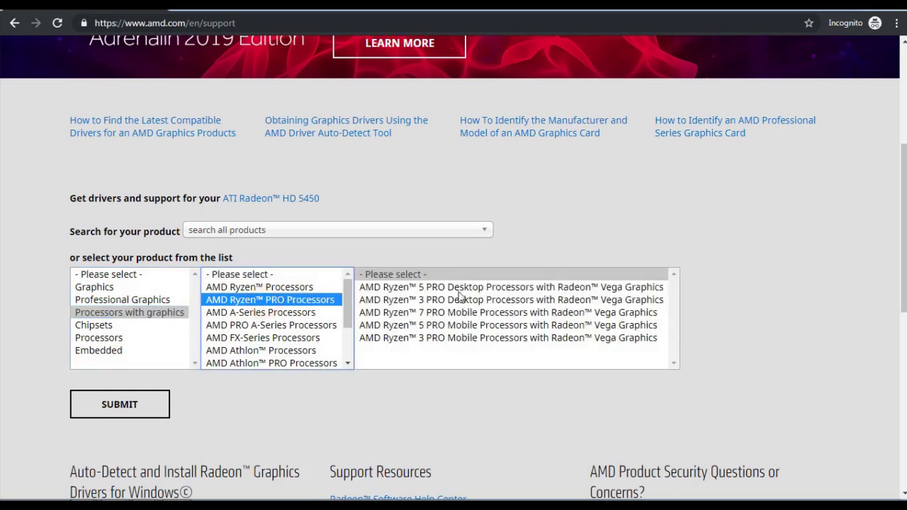
left_click(457, 287)
left_click(777, 288)
left_click(119, 405)
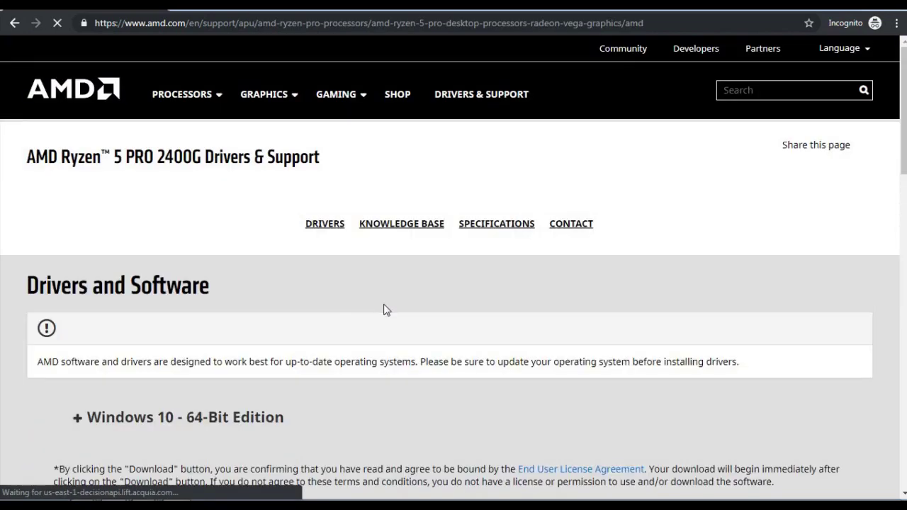
Step: Download Radeon Software Adrenalin 2019 Edition 19.4.3 for Windows 10 64-Bit, checking its revision number and release date
left_click(120, 416)
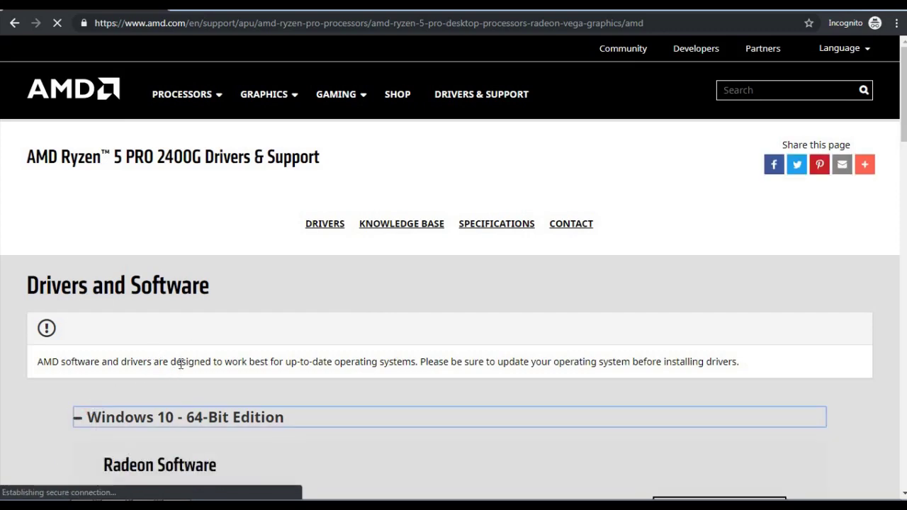
scroll(188, 365, "down", 2)
scroll(215, 364, "down", 1)
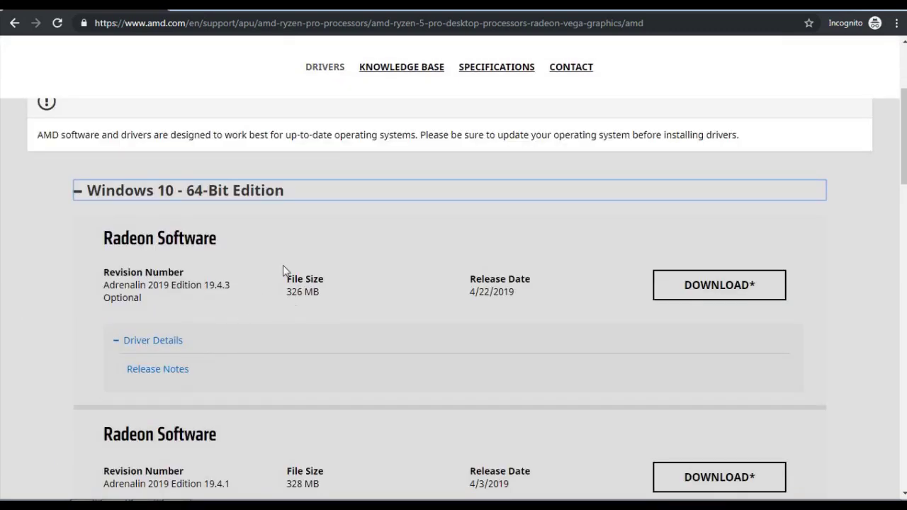
left_click_drag(179, 236, 173, 238)
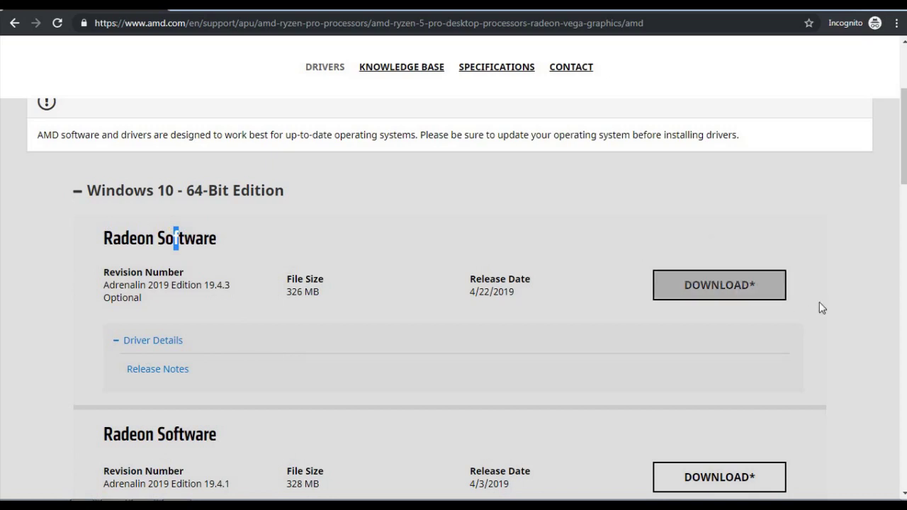
left_click(246, 309)
left_click_drag(203, 286, 231, 286)
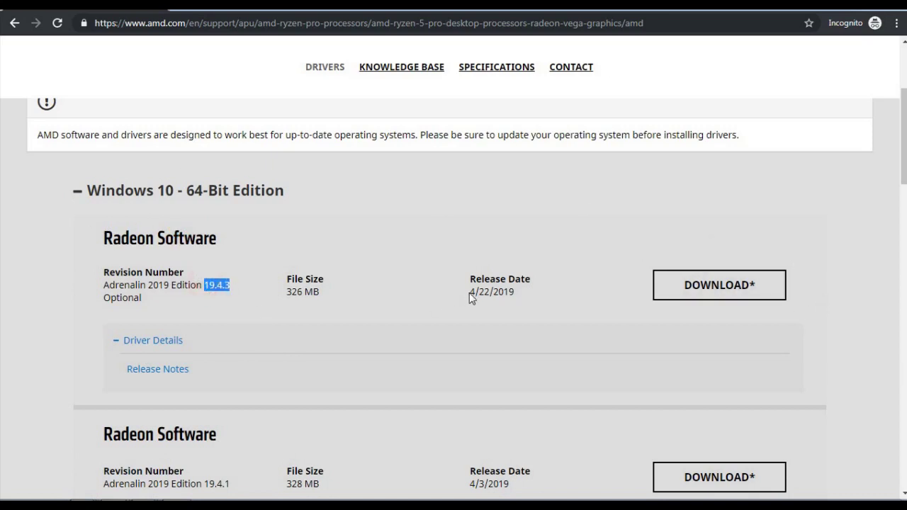
left_click_drag(469, 293, 524, 294)
left_click(598, 265)
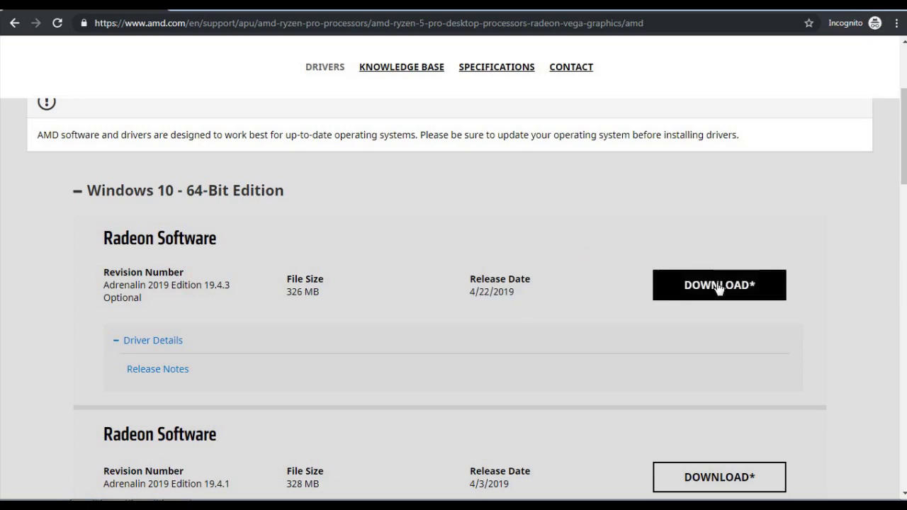
left_click(714, 283)
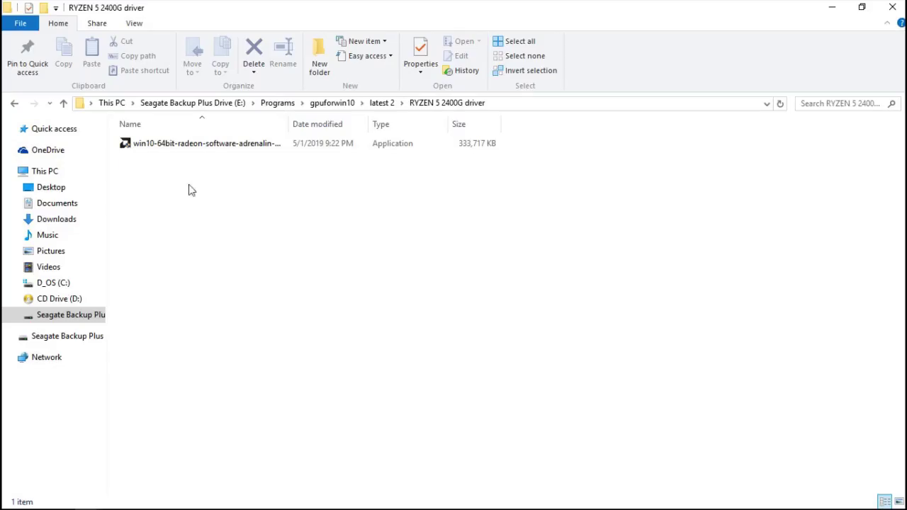
Step: In the RYZEN 5 2400G driver folder, show the full file name, run the Adrenalin 19.4.3 installer and start extracting its files
double_click(287, 125)
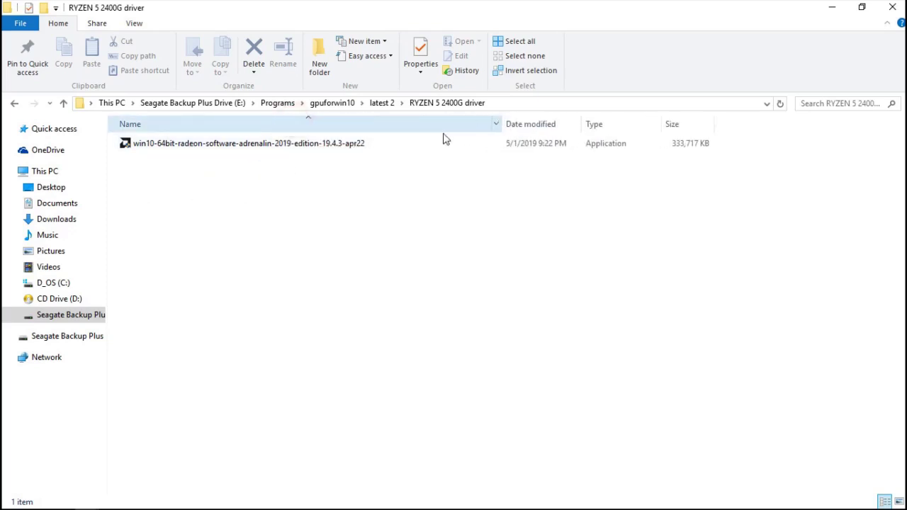
left_click(277, 149)
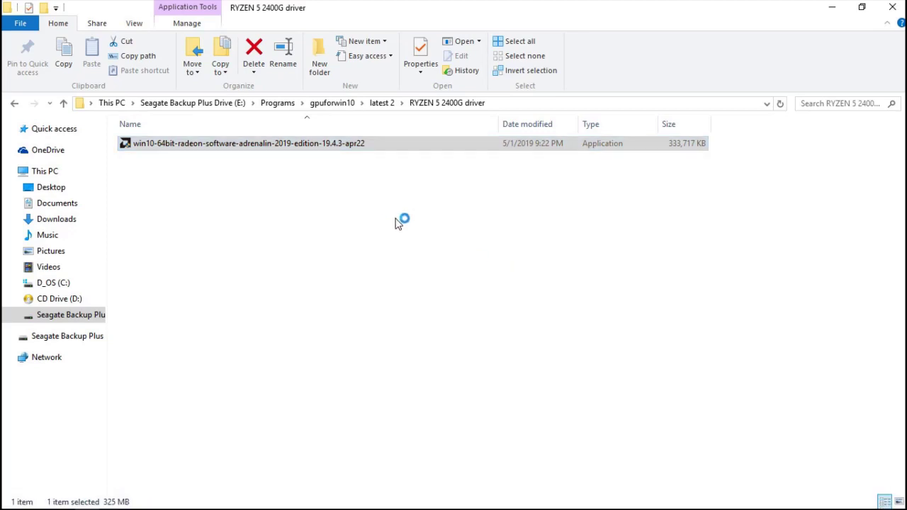
left_click(560, 336)
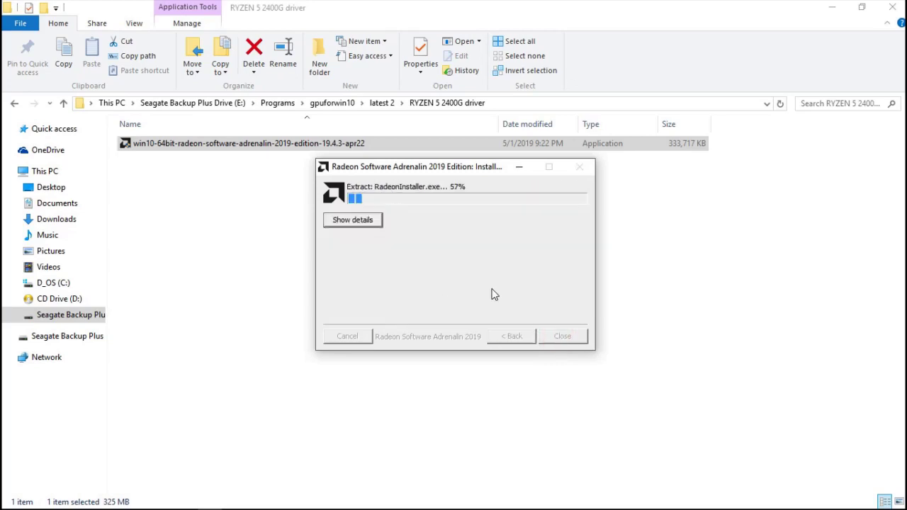
Step: Show the extraction details and arrange the restored folder window and the installer side by side
left_click(367, 220)
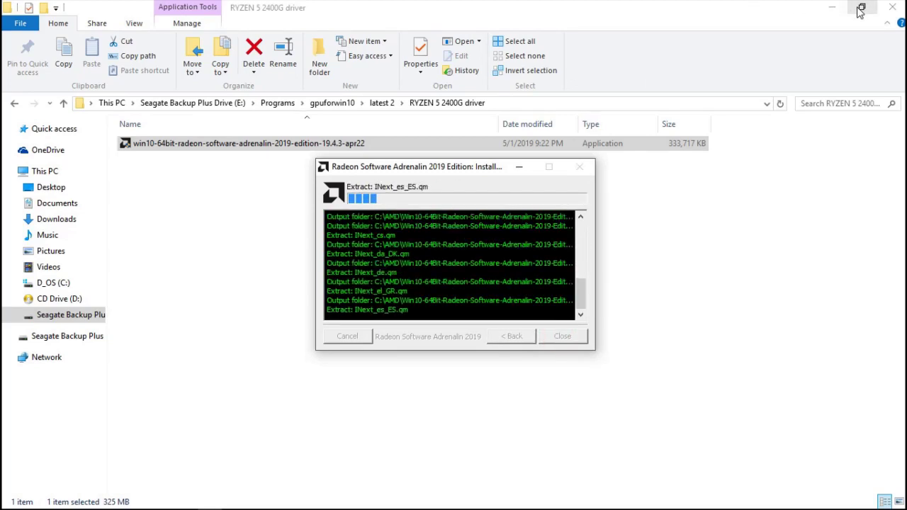
double_click(754, 5)
left_click_drag(475, 23, 380, 84)
left_click(583, 182)
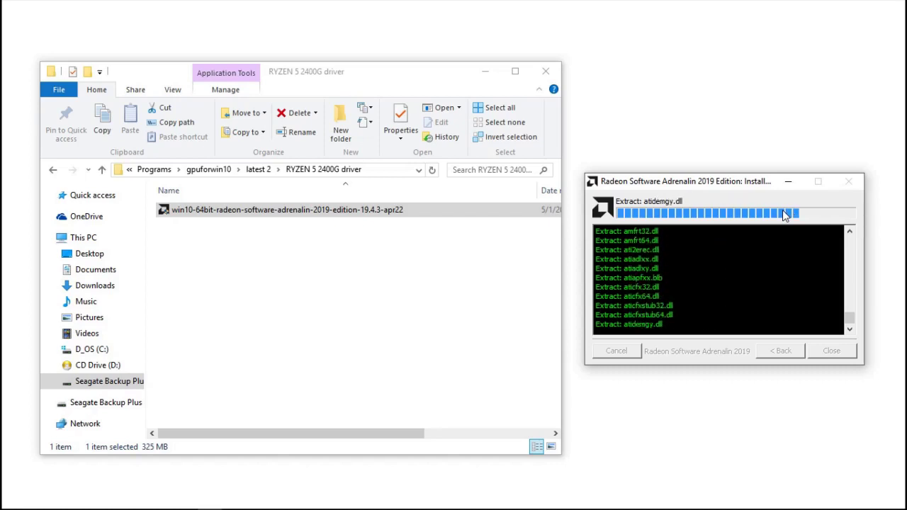
left_click(810, 98)
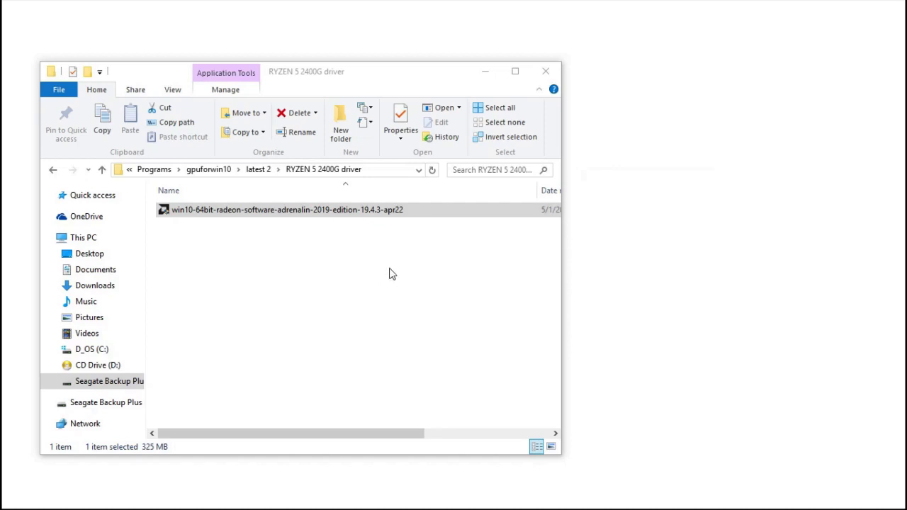
Step: Minimize the folder window and accept the AMD license agreement with Express Install
left_click(485, 80)
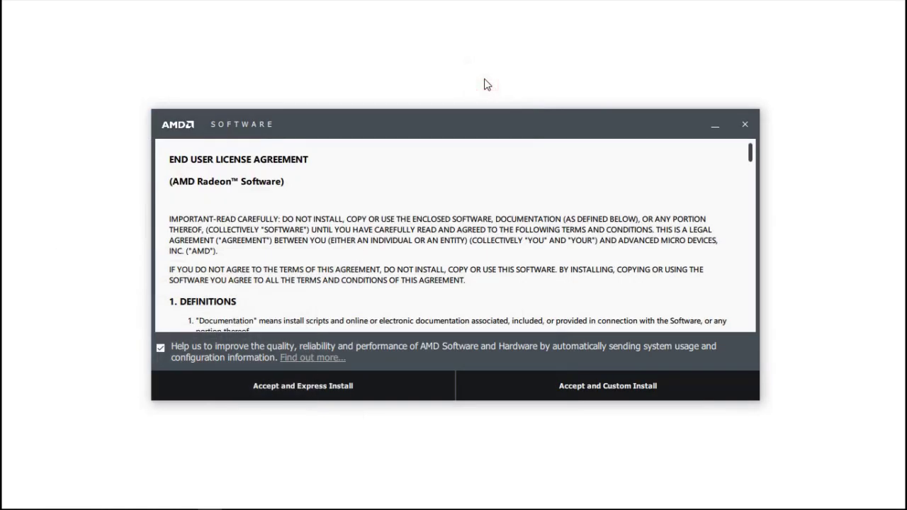
left_click(303, 391)
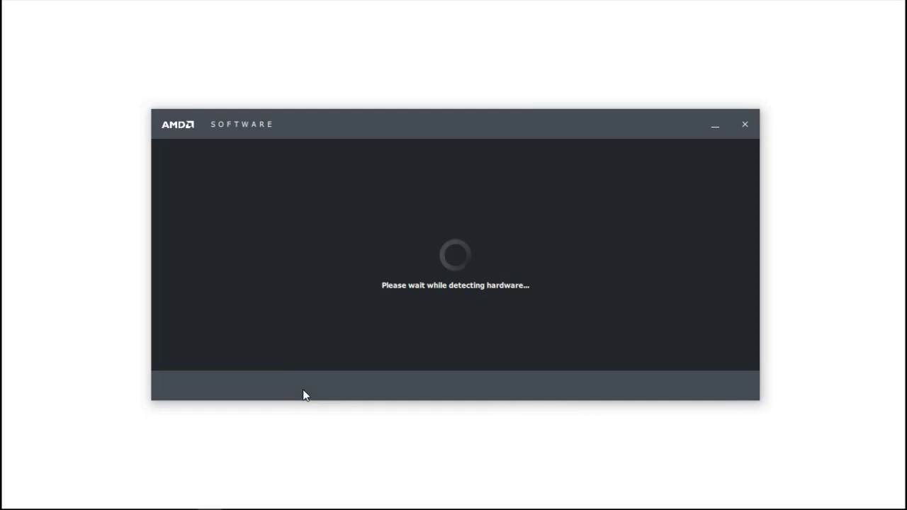
Step: Switch to Device Manager and arrange it beside the running Radeon installer, keeping the Display adapters entry in view
left_click(207, 501)
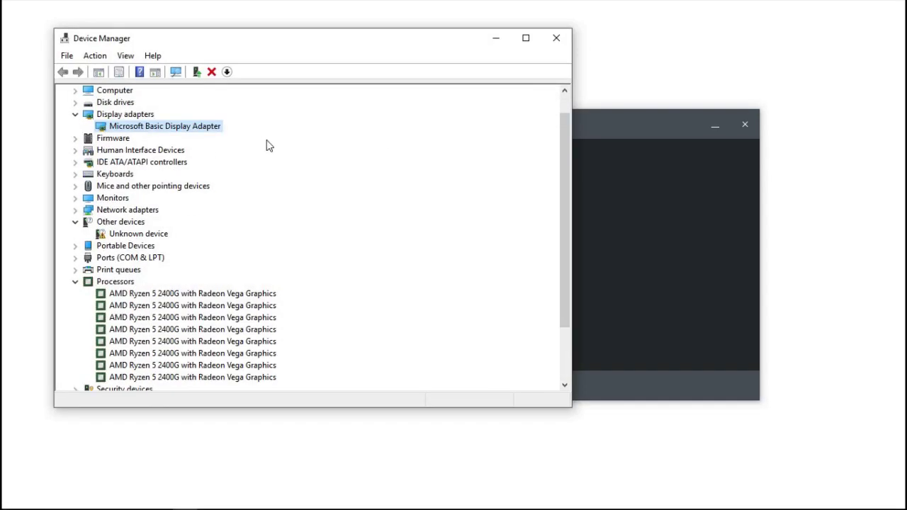
left_click_drag(564, 141, 566, 152)
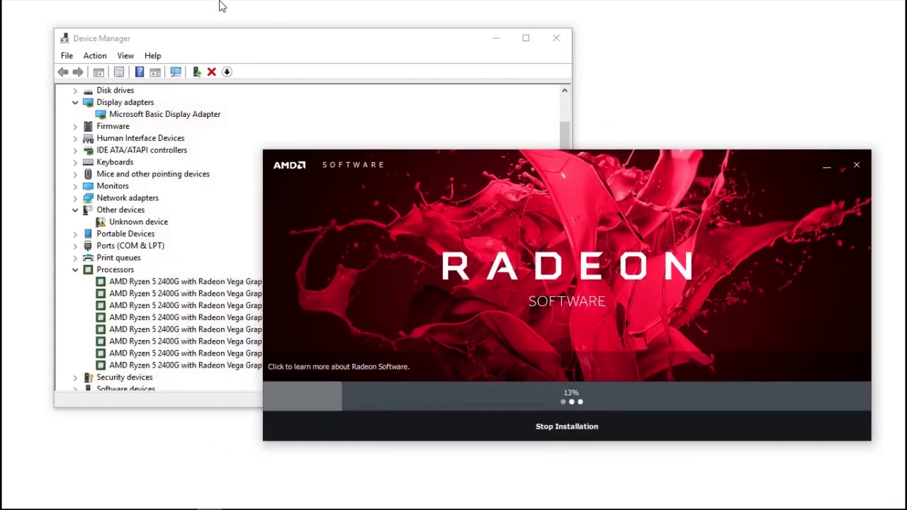
left_click_drag(315, 39, 263, 87)
left_click(700, 158)
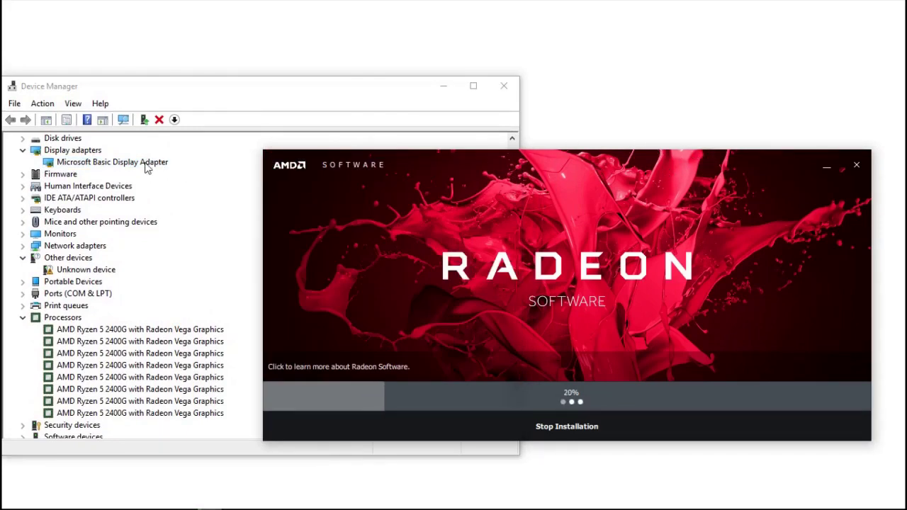
scroll(122, 168, "up", 1)
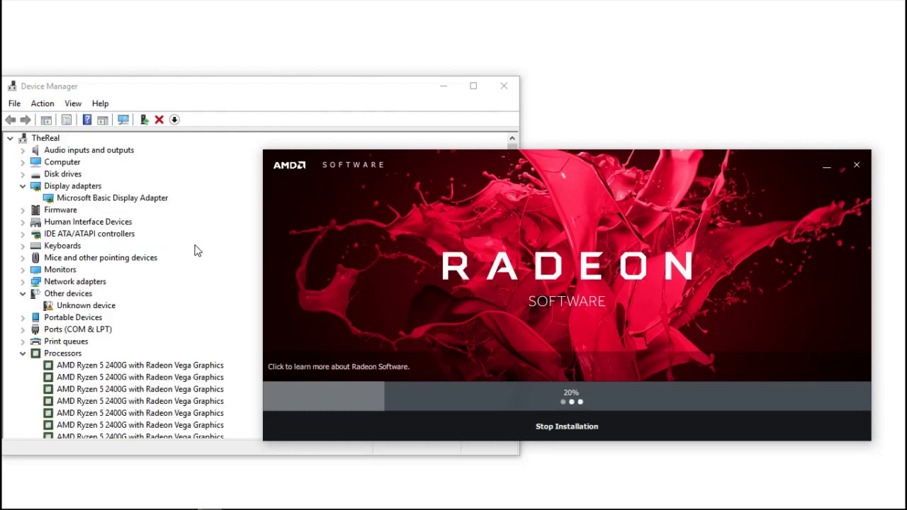
scroll(197, 251, "down", 1)
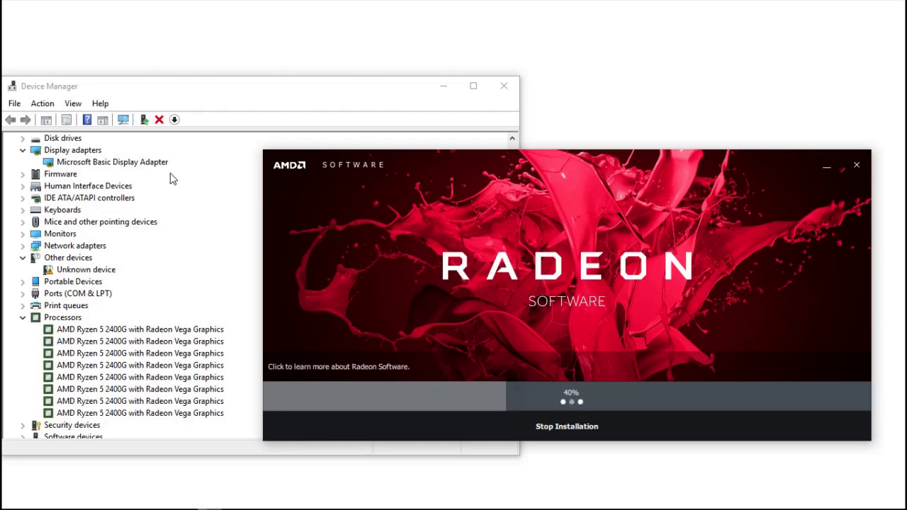
left_click_drag(403, 160, 425, 164)
left_click_drag(235, 99, 248, 99)
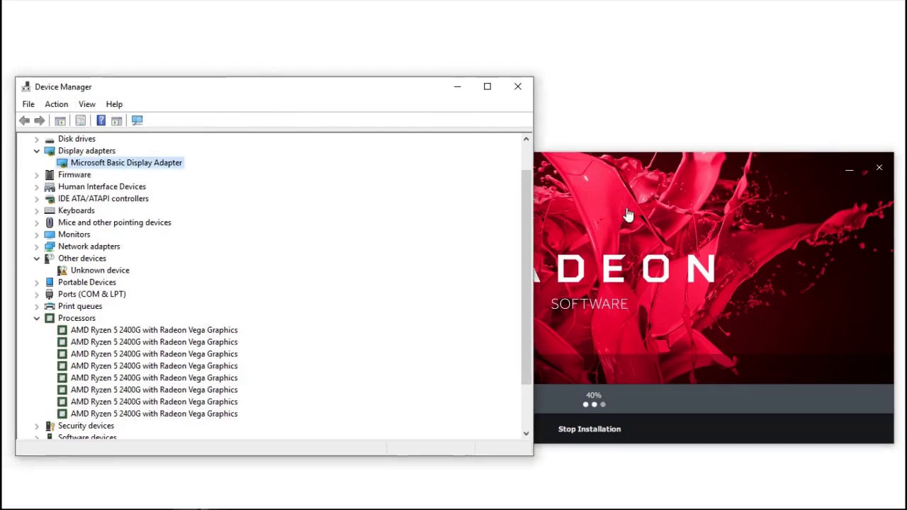
left_click(572, 204)
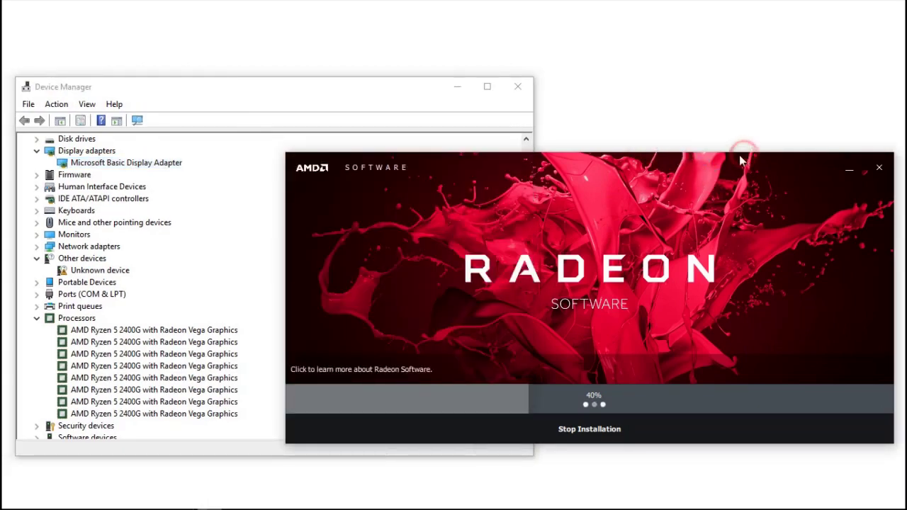
right_click(644, 51)
left_click(698, 90)
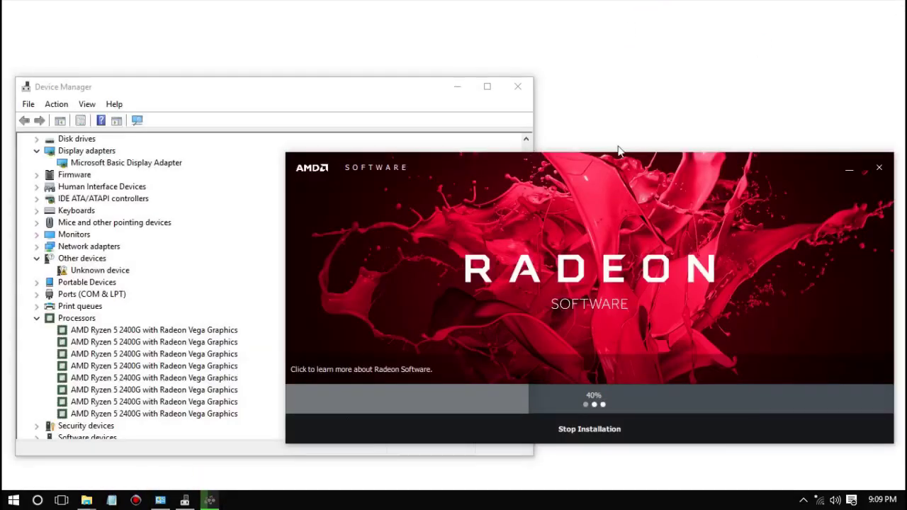
right_click(621, 20)
left_click(654, 54)
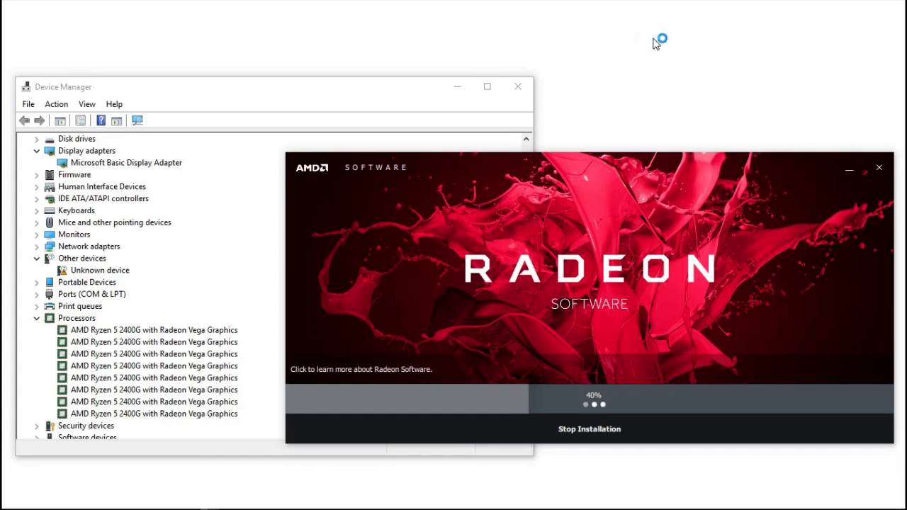